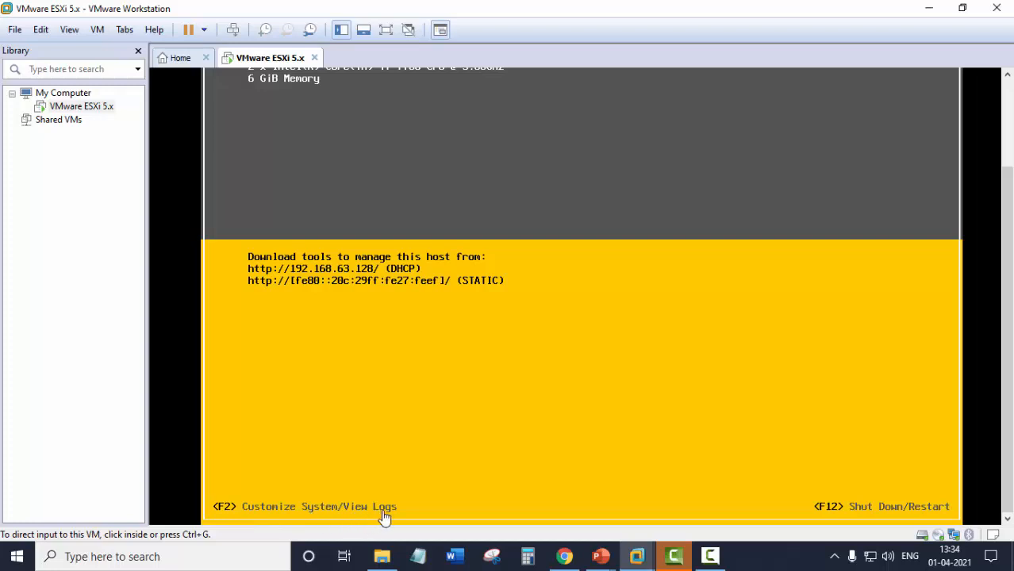
Look over the ESXi host's console summary and management addresses, and display the virtual machine in full screen.
left_click_drag(1007, 347, 1008, 284)
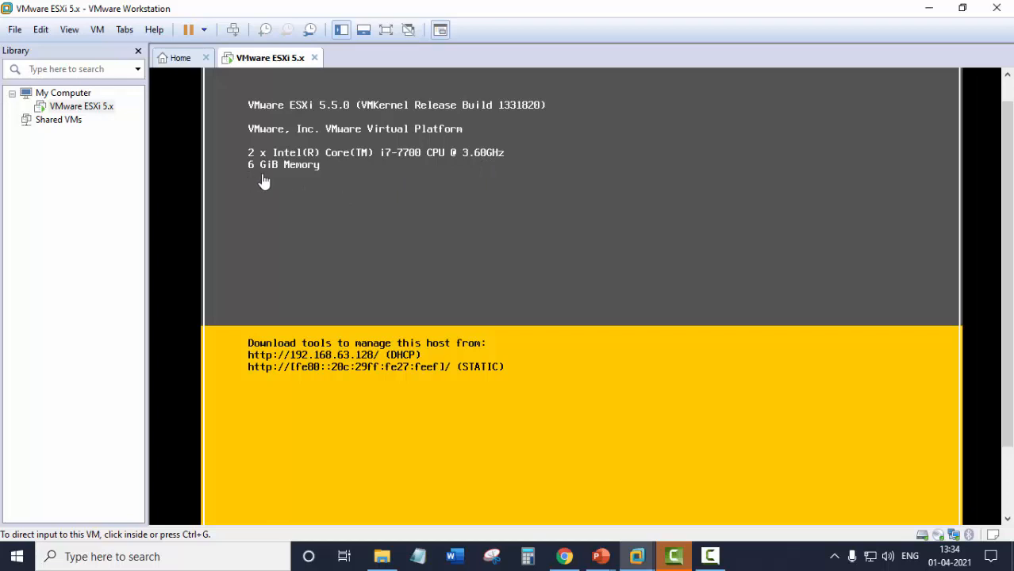
left_click_drag(1005, 243, 1007, 292)
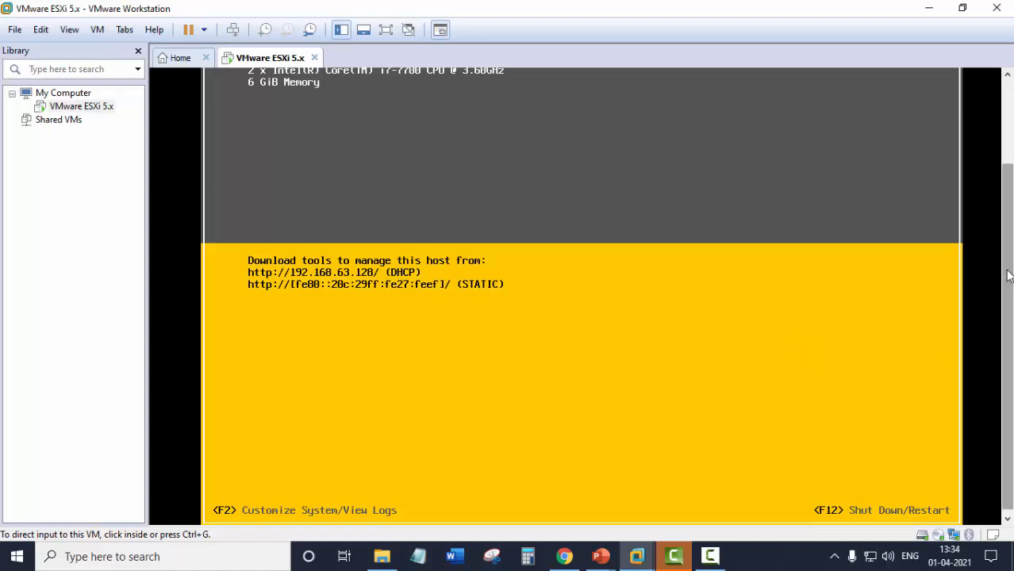
mouse_move(1008, 282)
left_mouse_down()
mouse_move(1010, 196)
mouse_move(1012, 283)
left_mouse_up()
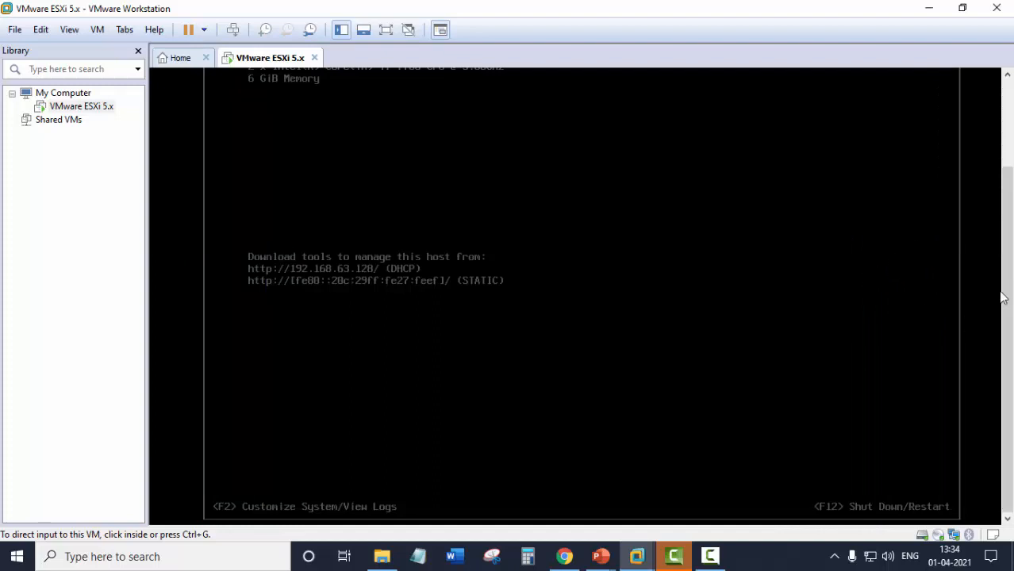
left_click_drag(1006, 294, 1008, 194)
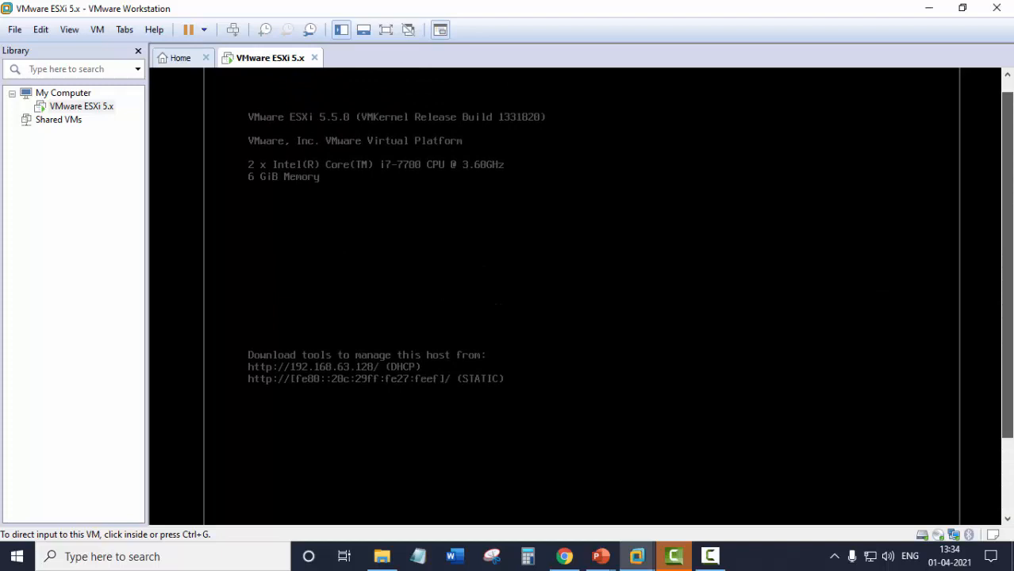
left_click(386, 32)
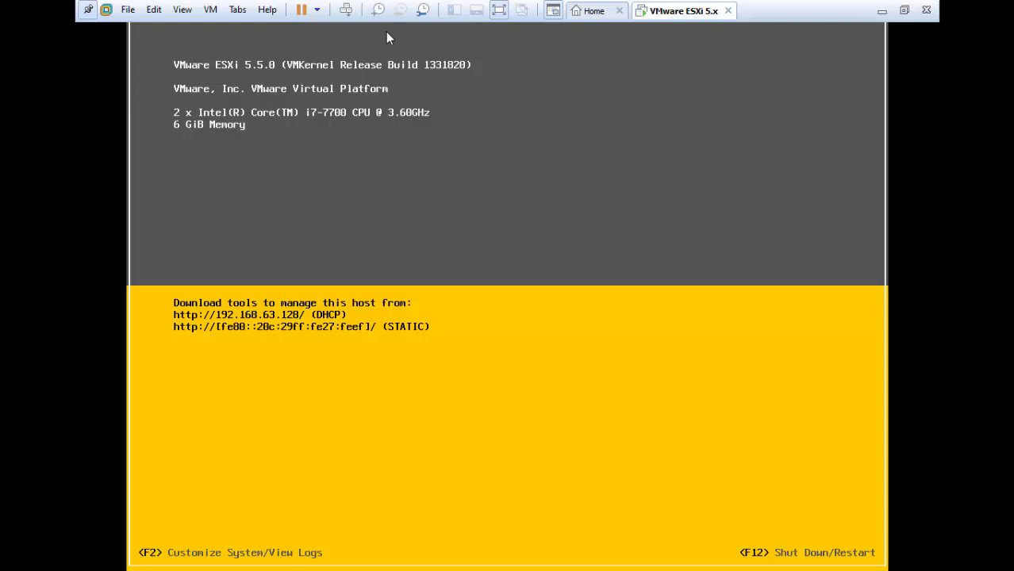
Open the ESXi system customization and log in as root with the account password.
key("F2")
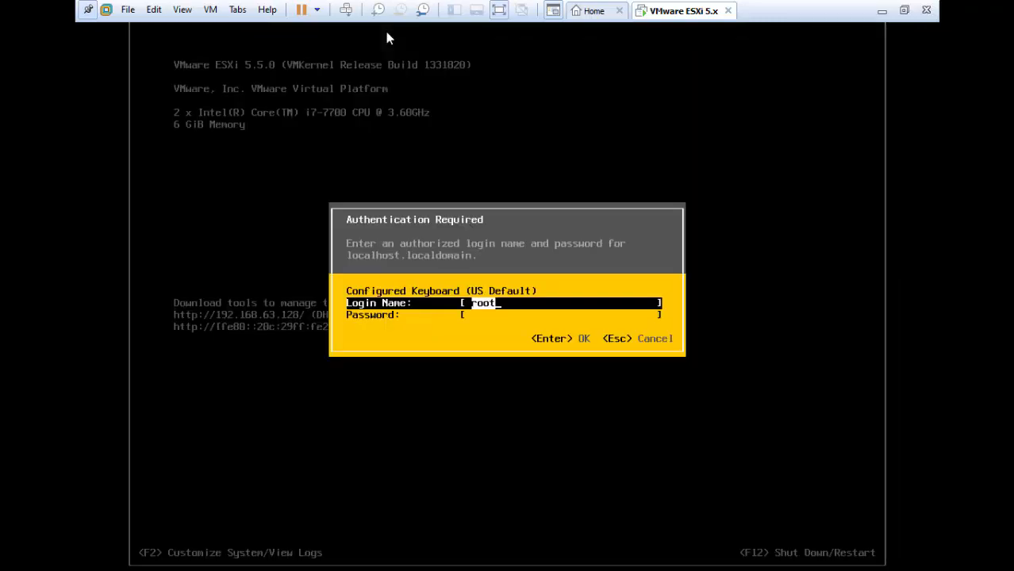
key("Tab")
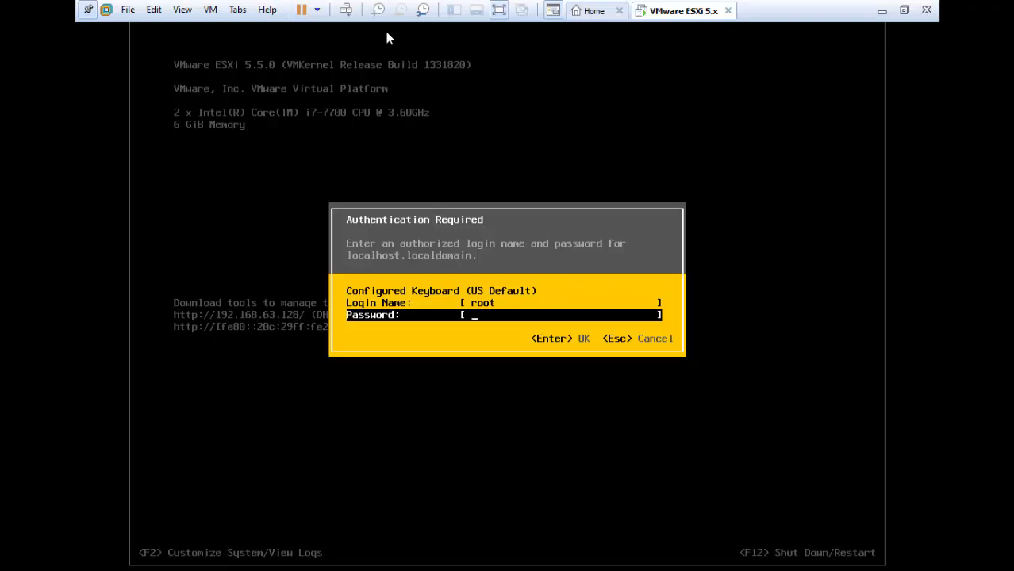
type("********")
key("Return")
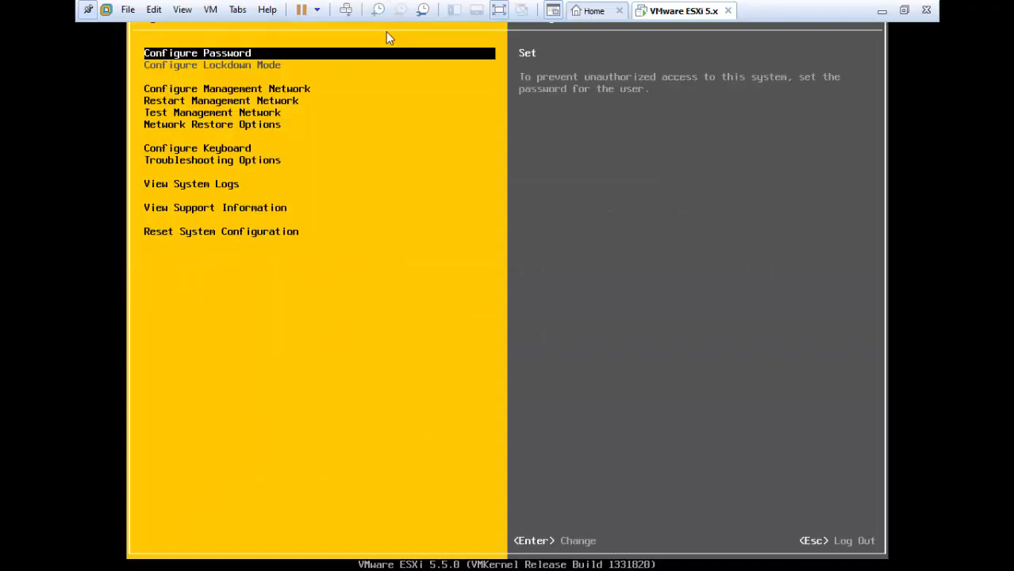
Examine the system customization options from Configure Password down through the network, keyboard, troubleshooting and system log entries.
key("Down")
key("Down")
key("Down")
key("Down")
key("Down")
key("Down")
key("Down")
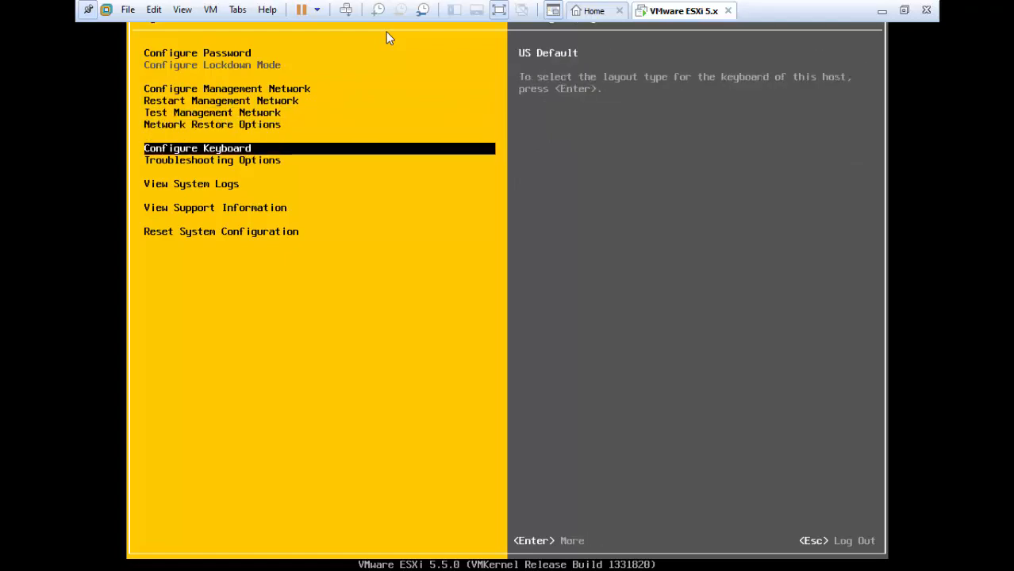
key("Down")
key("Down")
key("Up")
key("Up")
key("Up")
key("Up")
key("Up")
key("Up")
key("Up")
key("Up")
key("Up")
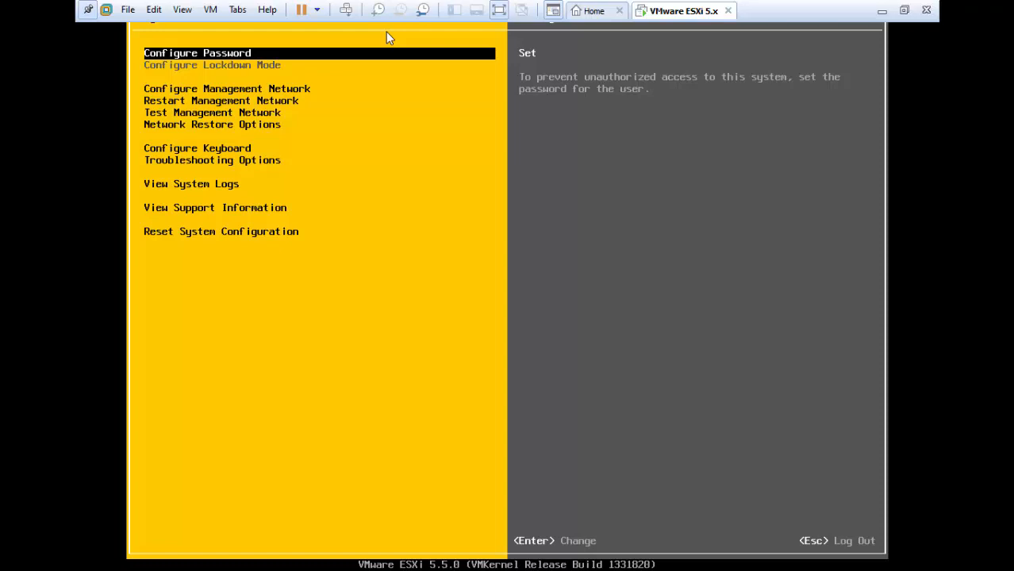
Try to confirm the host's Configure Password form with all fields left empty, and cancel the form.
key("Return")
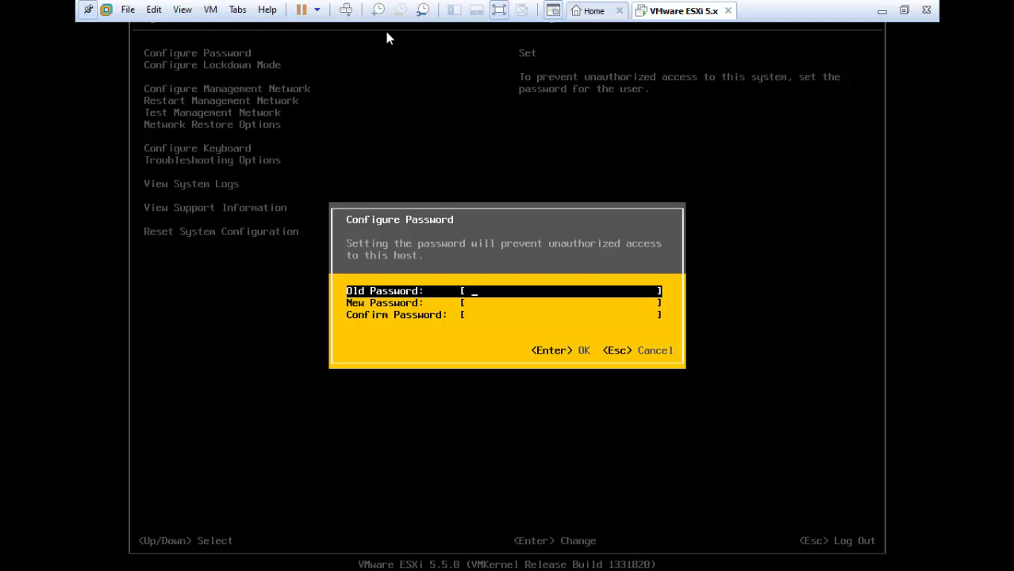
key("Return")
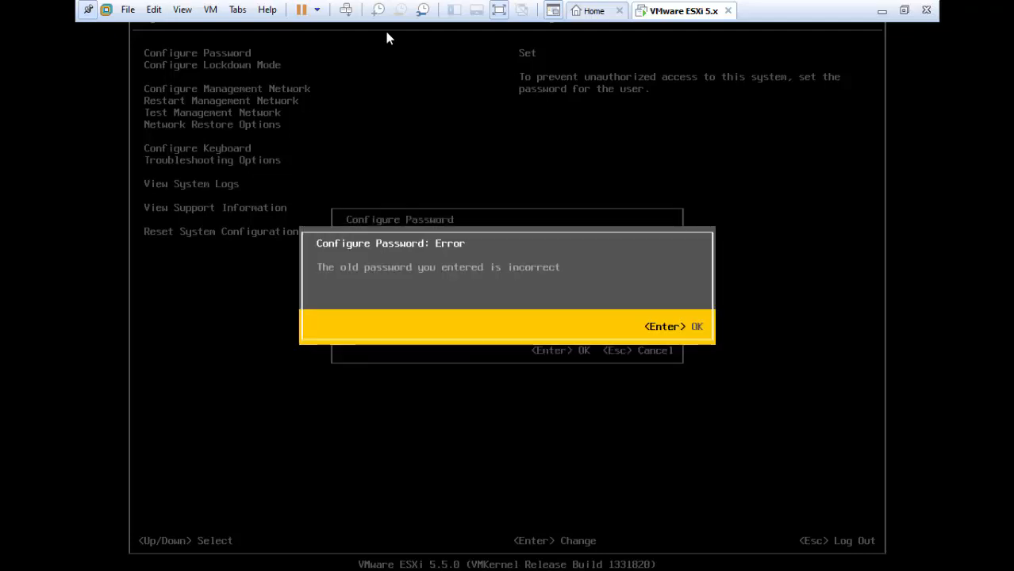
key("Return")
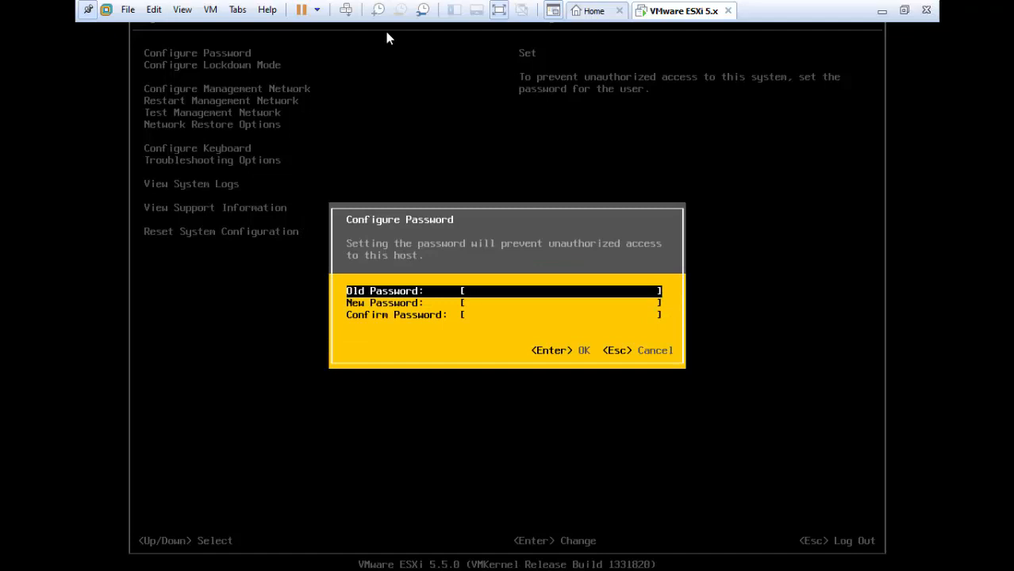
key("Escape")
Open the management network configuration and examine its VLAN, IP, IPv6, DNS and custom DNS suffix settings.
key("Down")
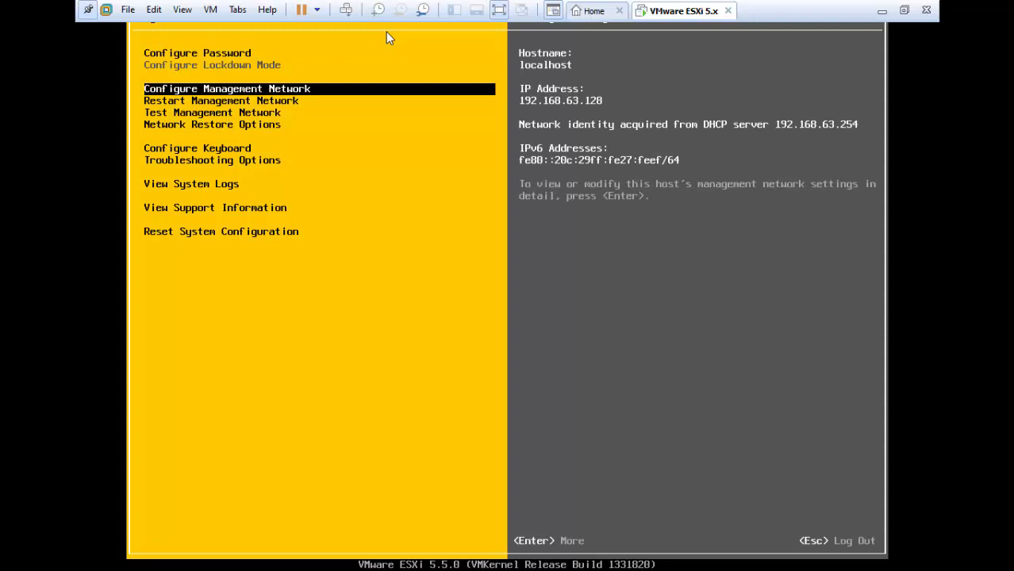
key("Return")
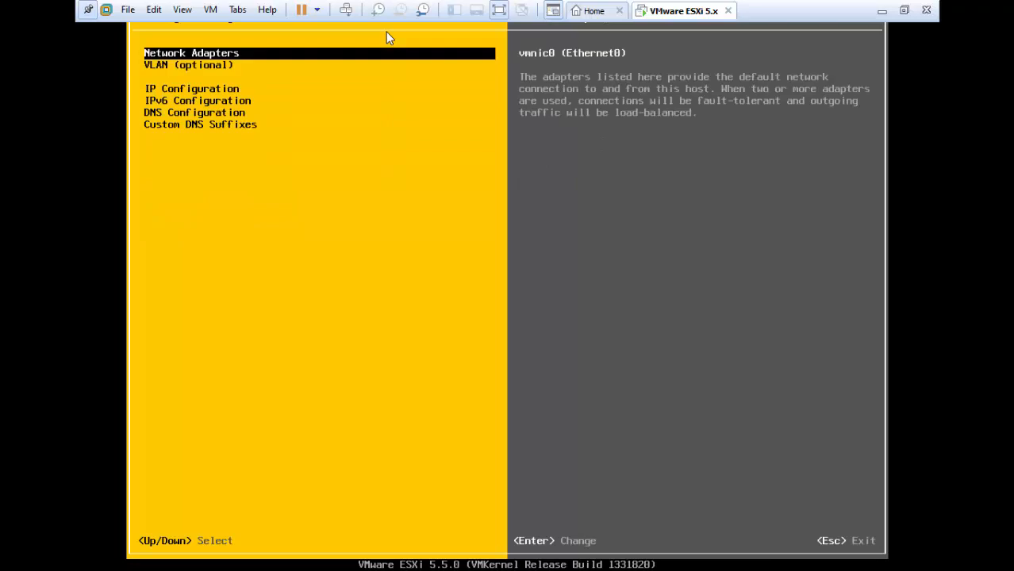
key("Down")
key("Down")
key("Down")
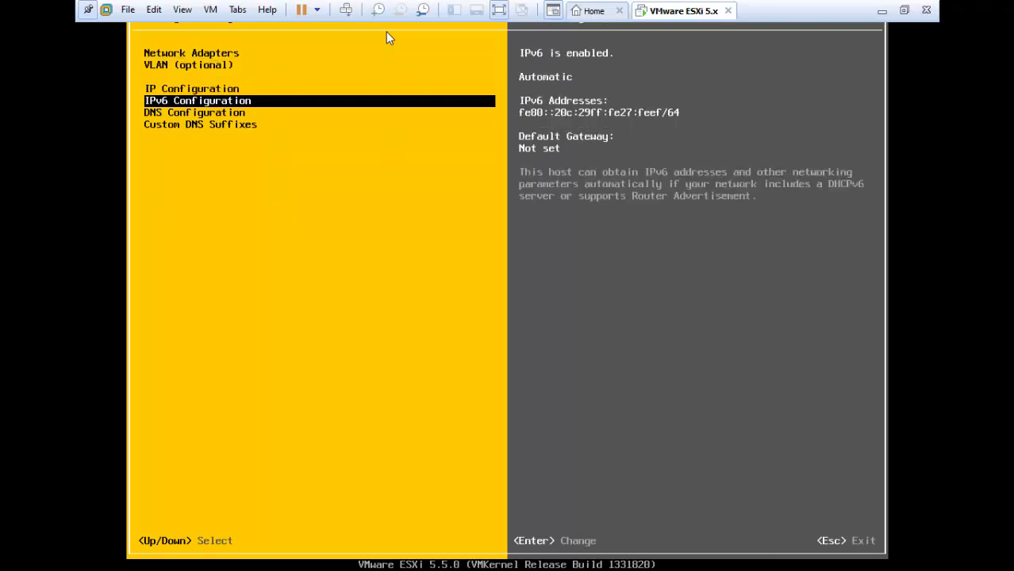
key("Down")
key("Down")
key("Up")
key("Up")
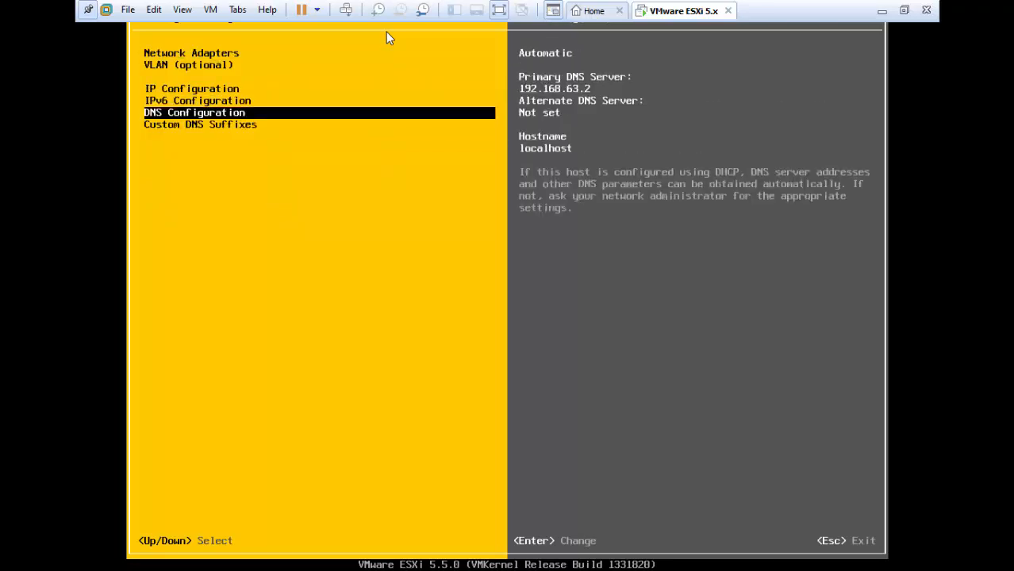
key("Up")
key("Up")
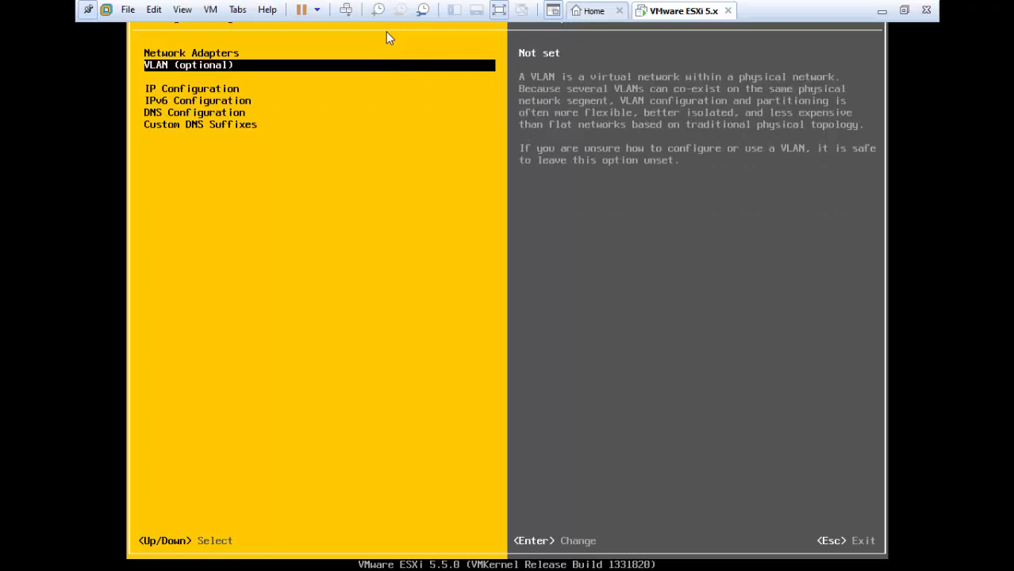
key("Down")
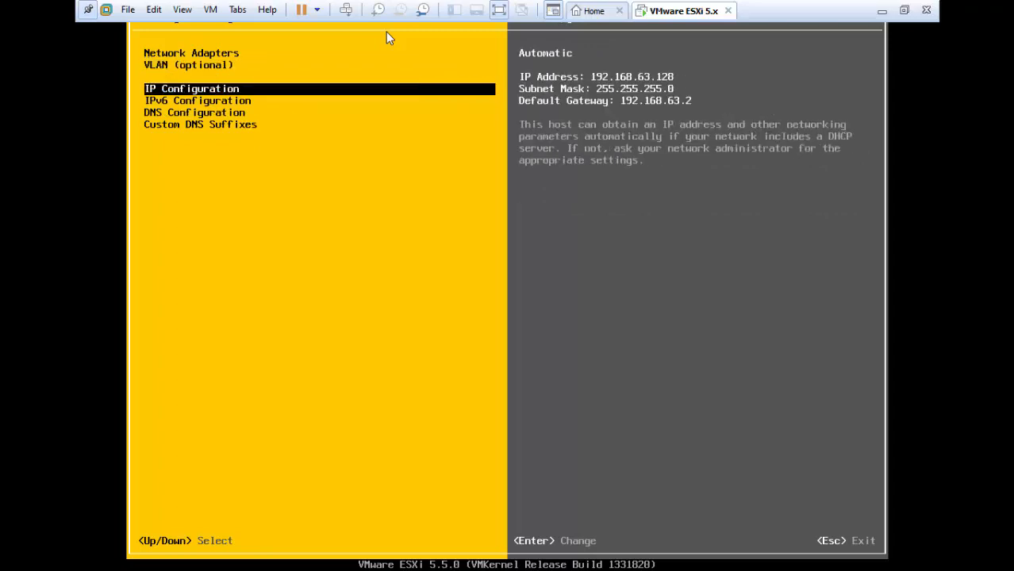
key("Down")
key("Down")
key("Down")
key("Up")
key("Up")
key("Up")
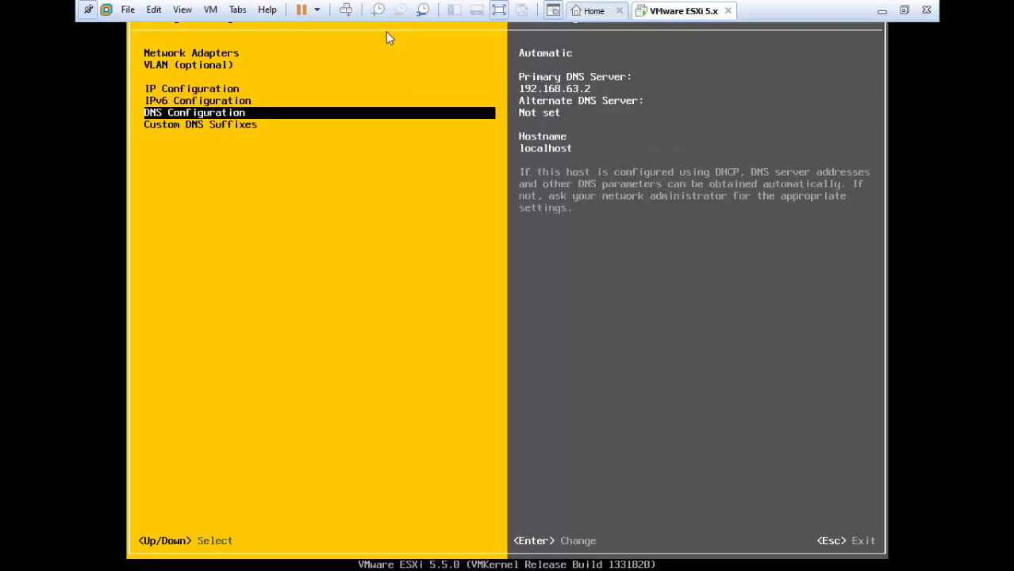
key("Up")
key("Down")
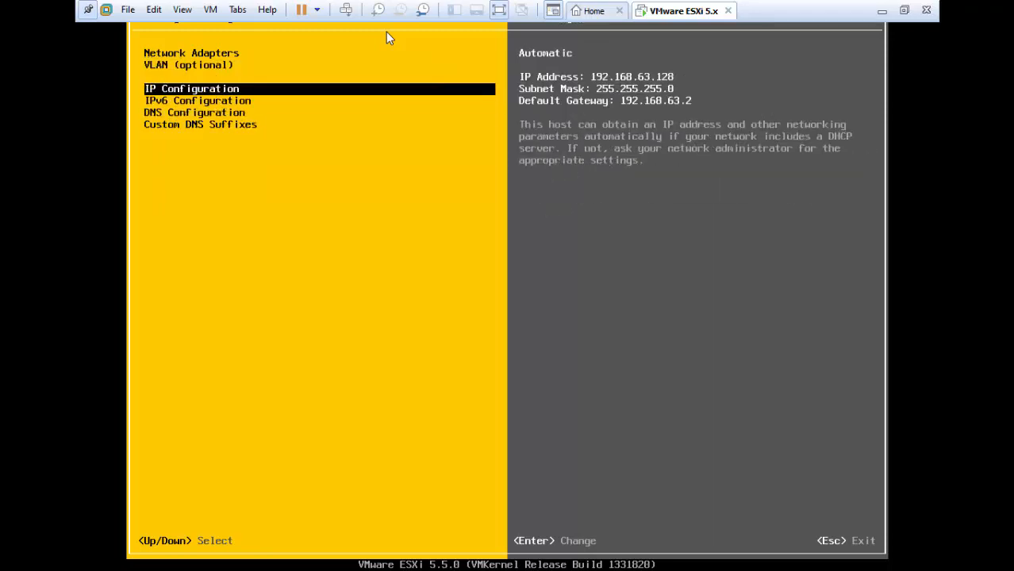
key("Down")
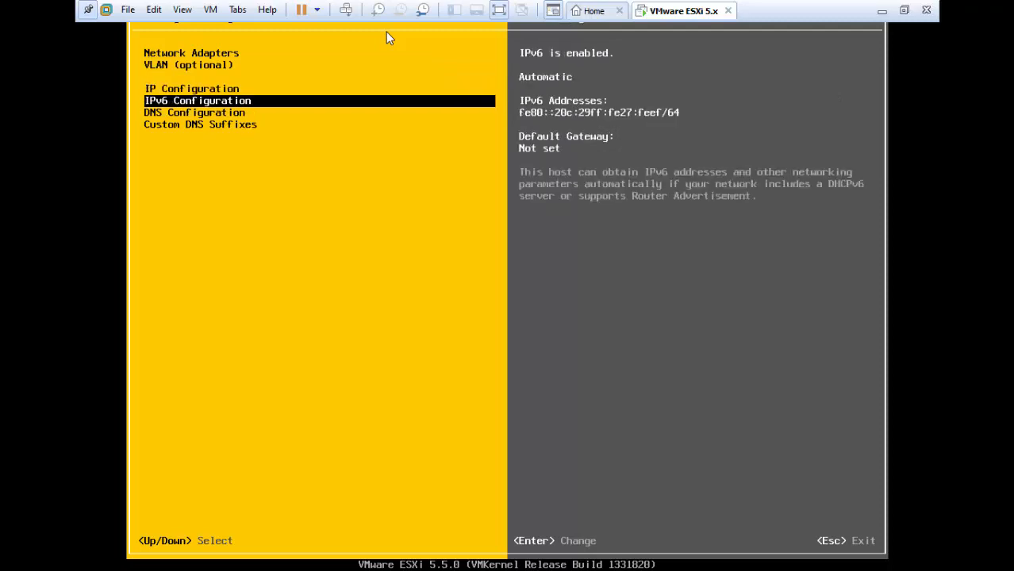
key("Down")
key("Down")
key("Up")
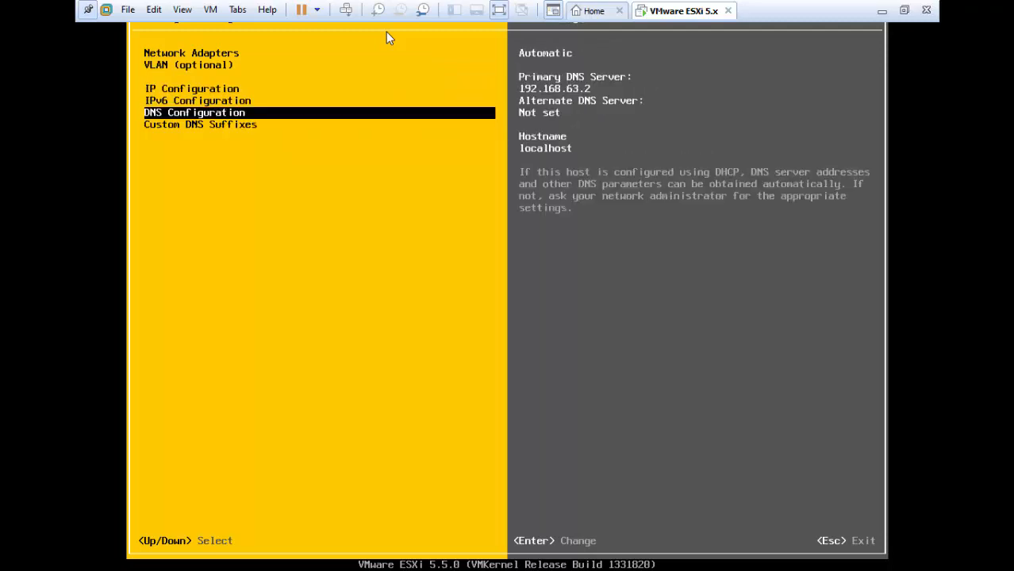
Open the IP Configuration of the management network and mark the static IP address and network configuration option.
key("Up")
key("Up")
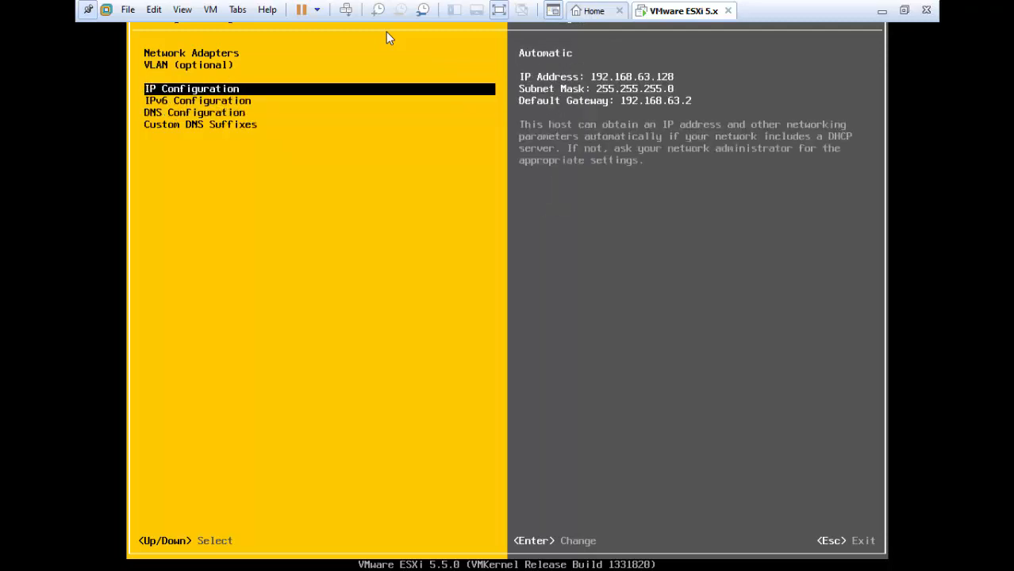
key("Return")
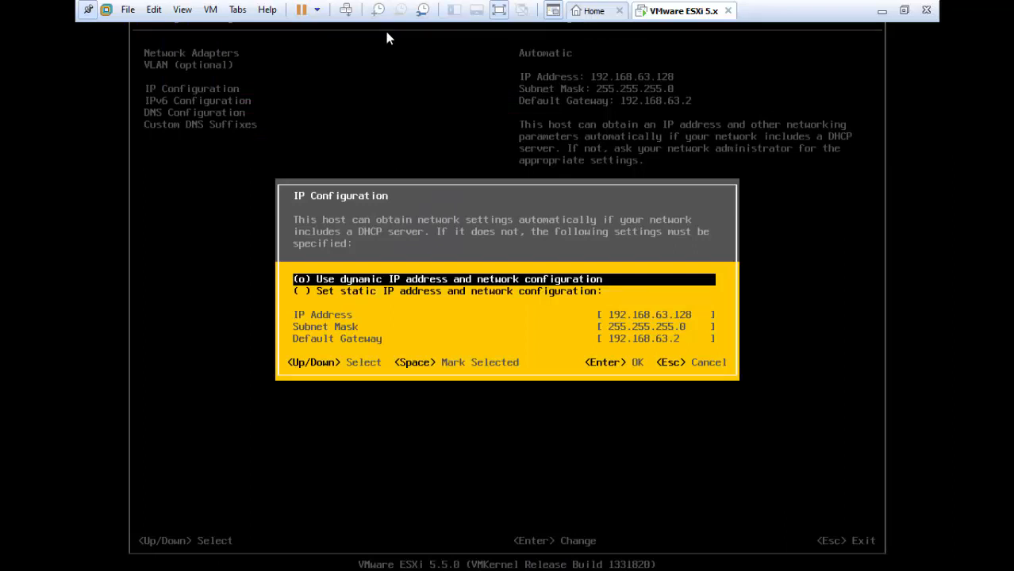
key("Down")
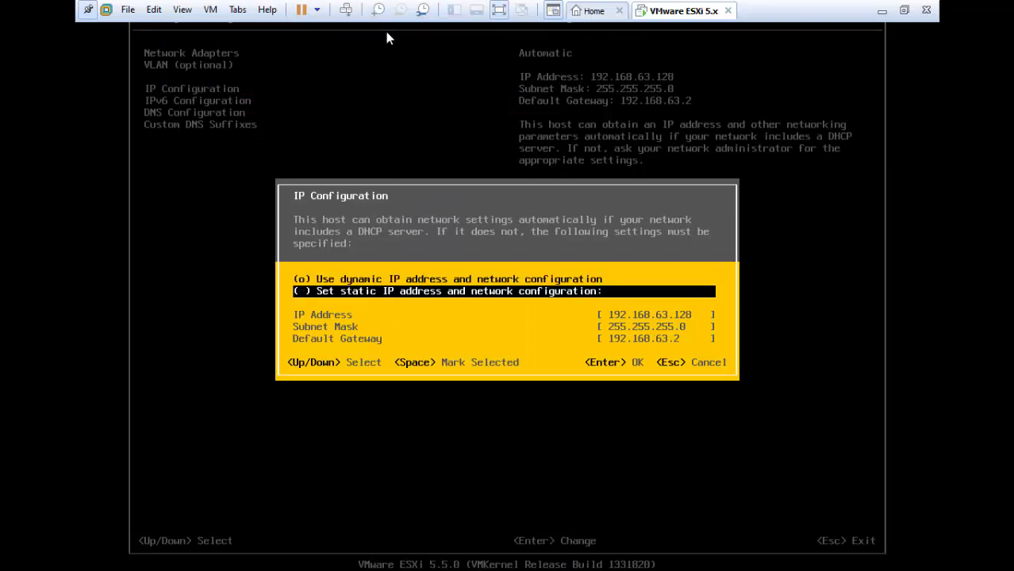
key("Up")
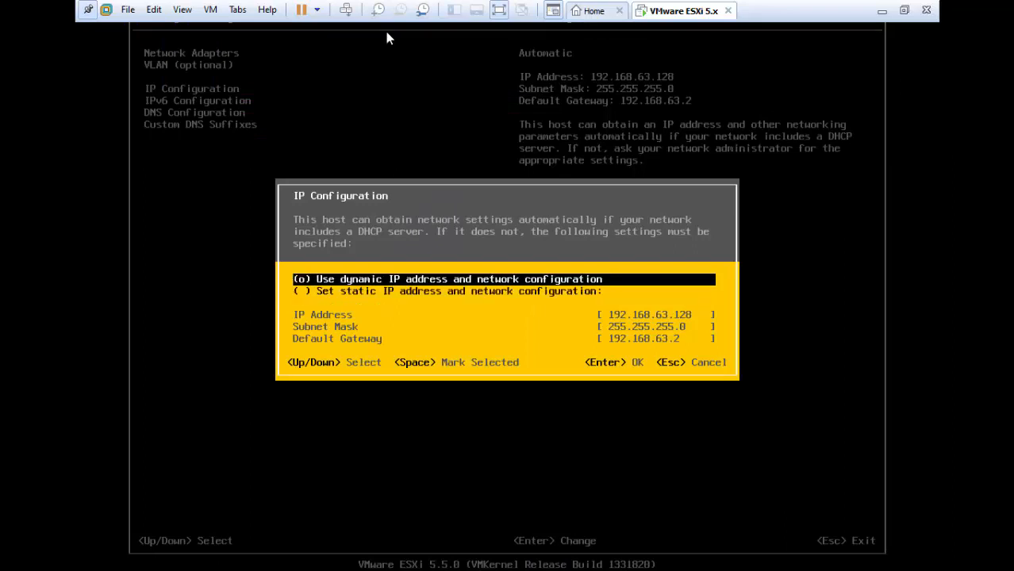
key("Down")
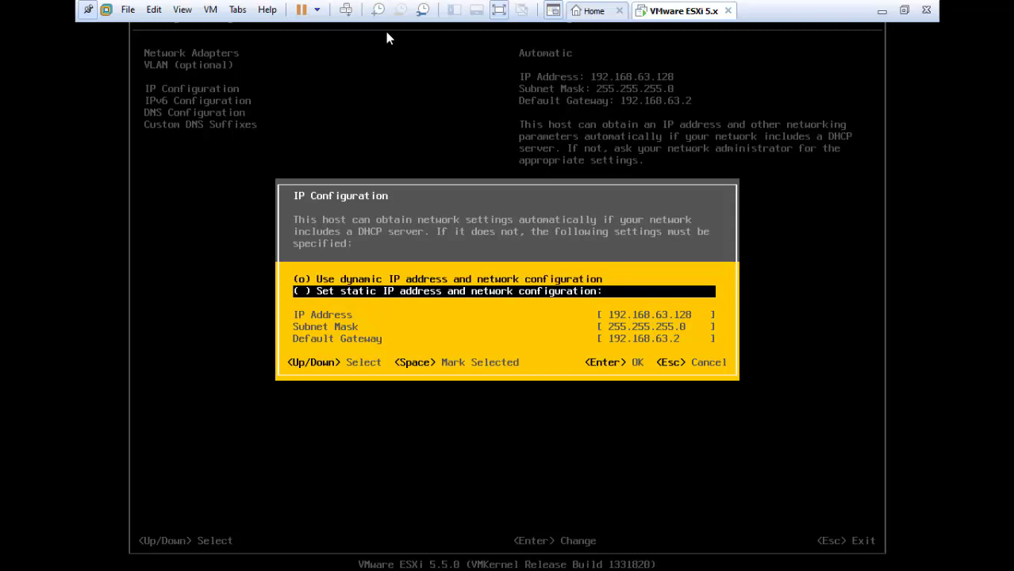
key("Up")
key("Down")
key("space")
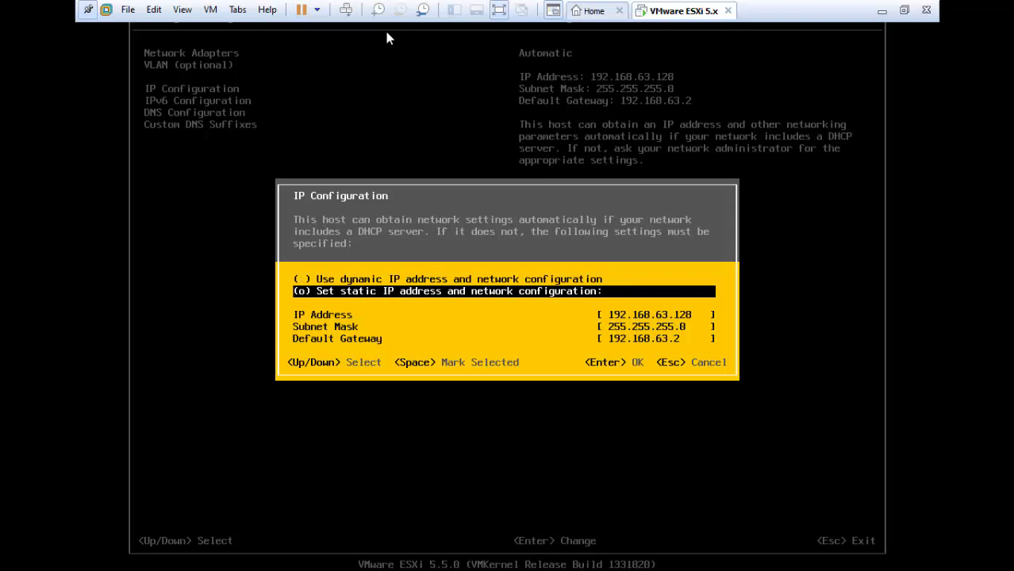
Set the management network to use a dynamic IP address and network configuration, and apply it.
key("Up")
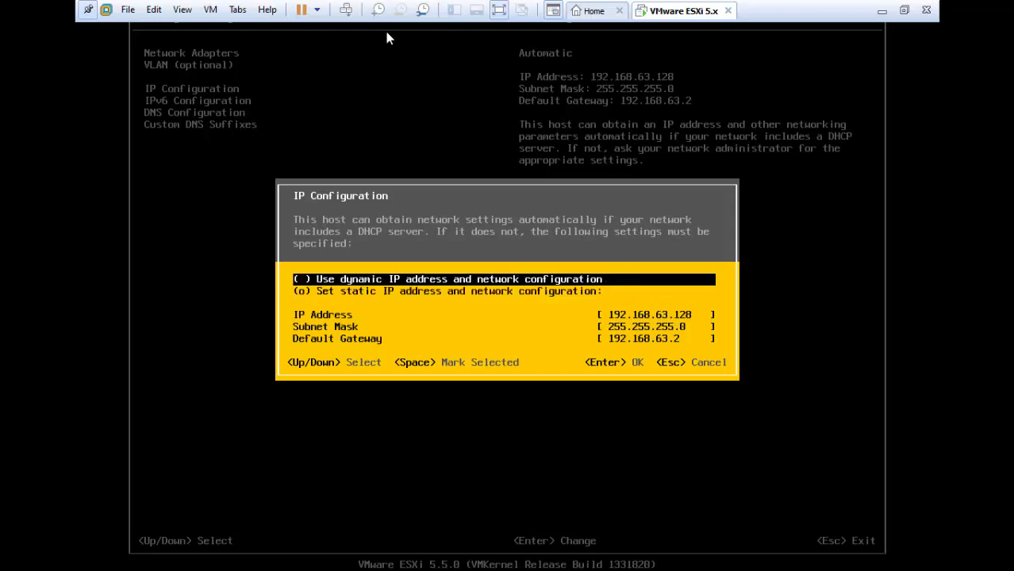
key("space")
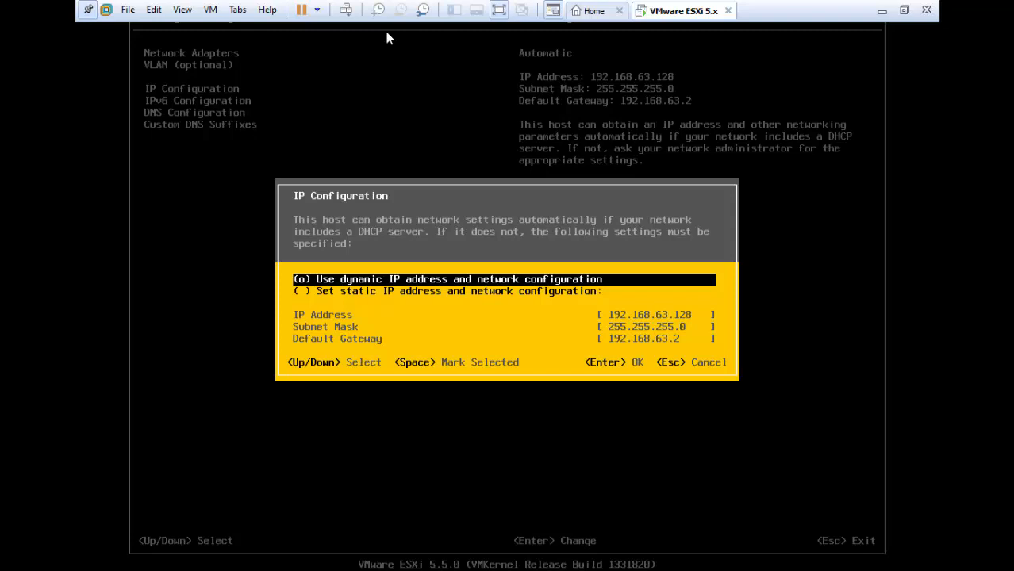
key("Return")
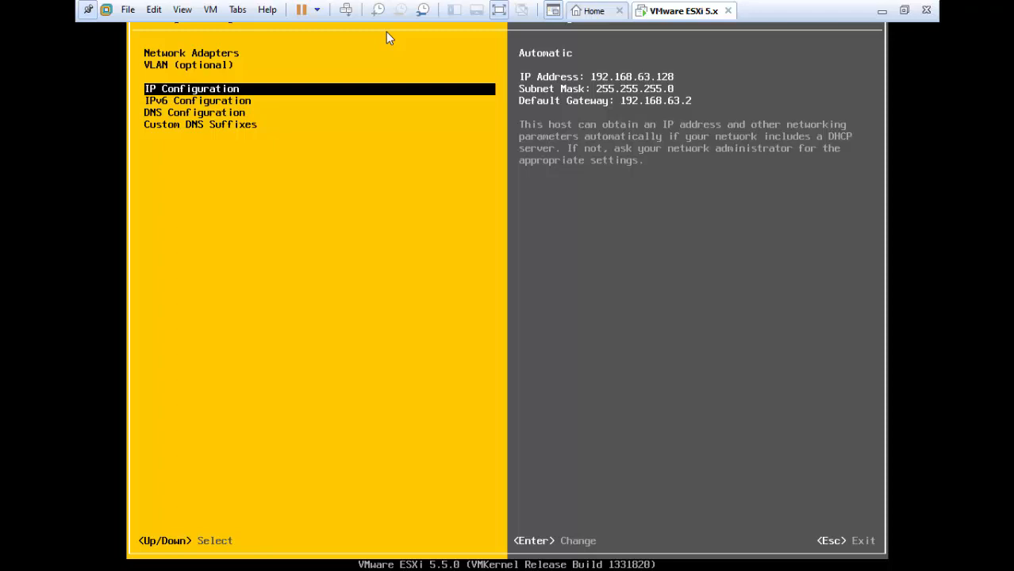
Examine the host's IPv6 Configuration options, leave them without applying anything, and highlight the DNS Configuration entry.
key("Down")
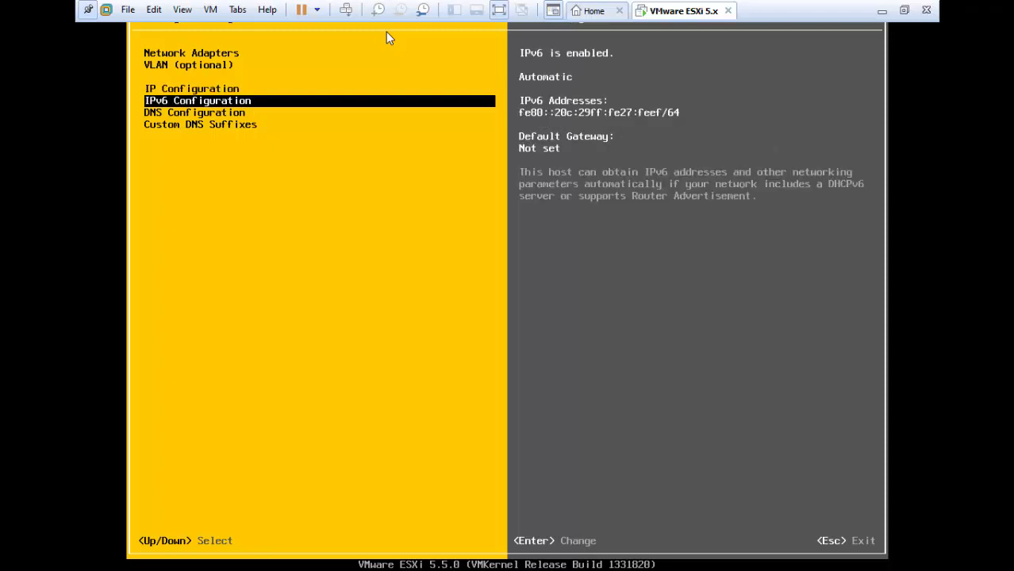
key("Return")
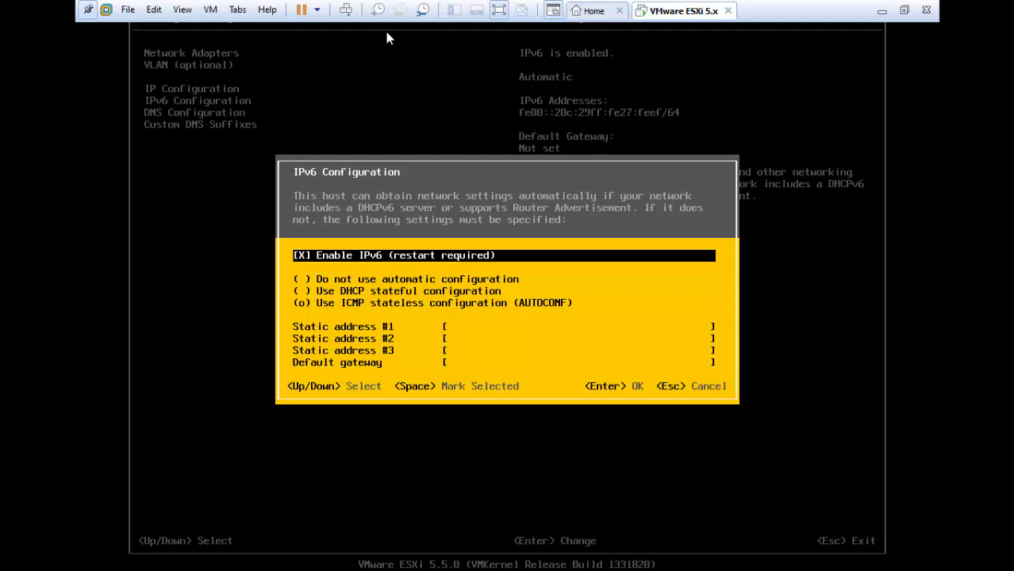
key("Escape")
key("Down")
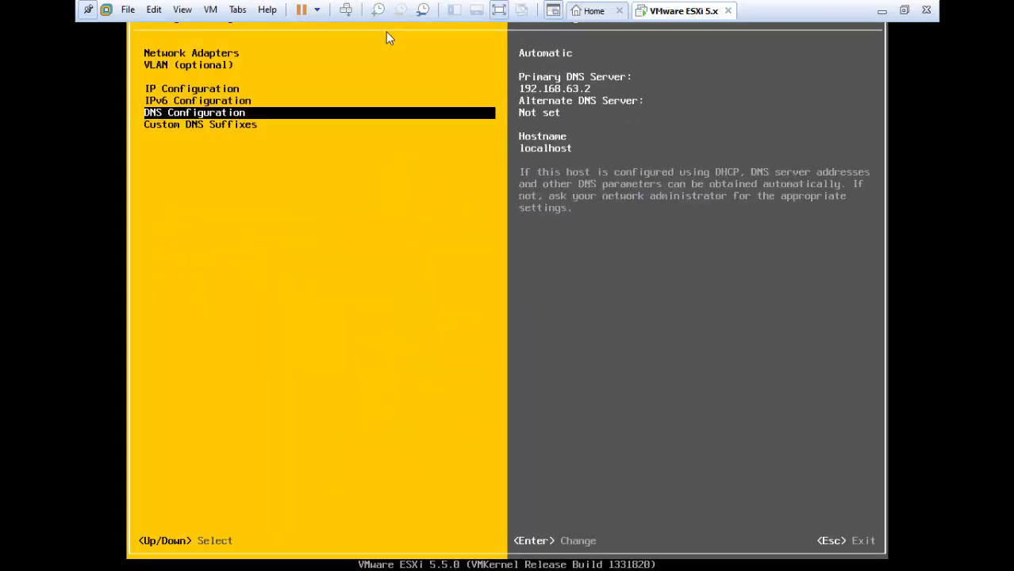
Examine the DNS Configuration options and the Custom DNS Suffixes entry without changing them, and return to the System Customization list.
key("Return")
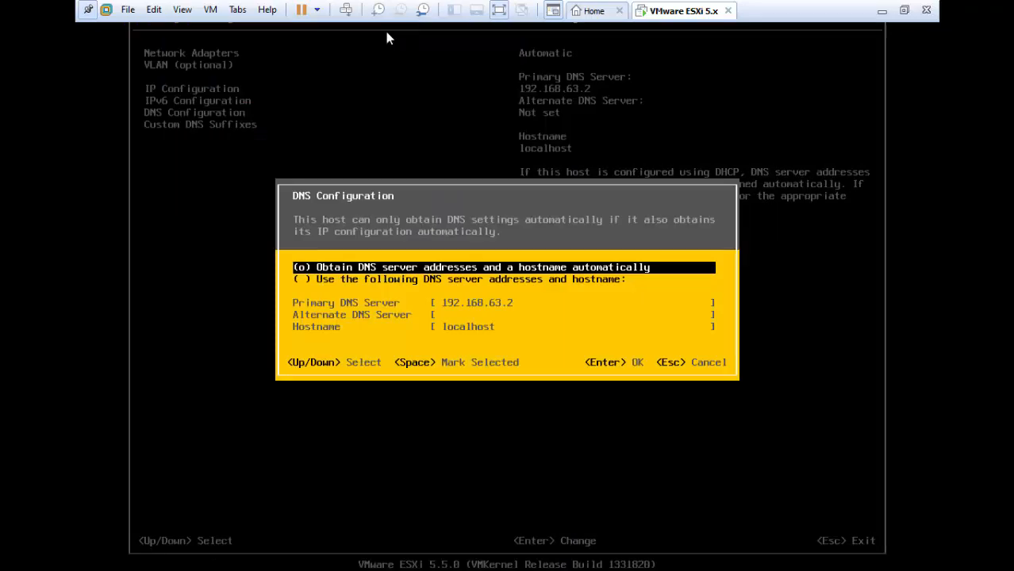
key("Escape")
key("Down")
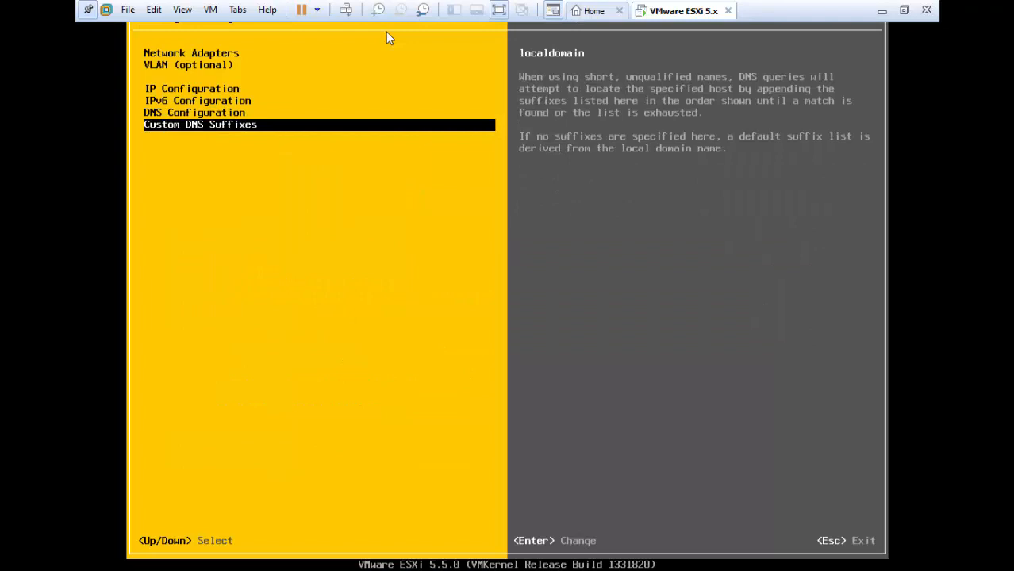
key("Up")
key("Up")
key("Up")
key("Up")
key("Up")
key("Up")
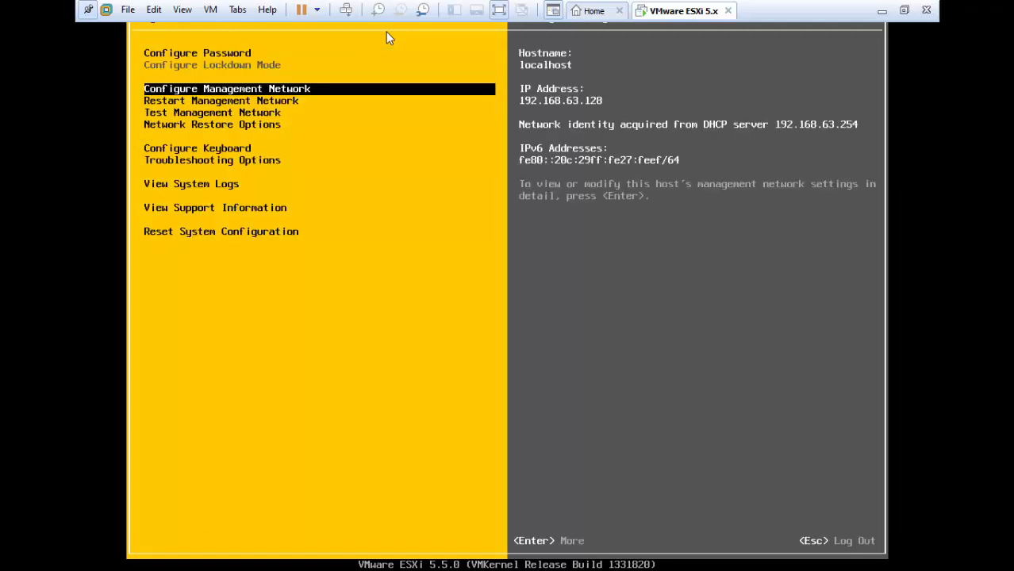
Examine the Restart Management Network entry and the ping addresses and hostname of the management network test, without running the test.
key("Down")
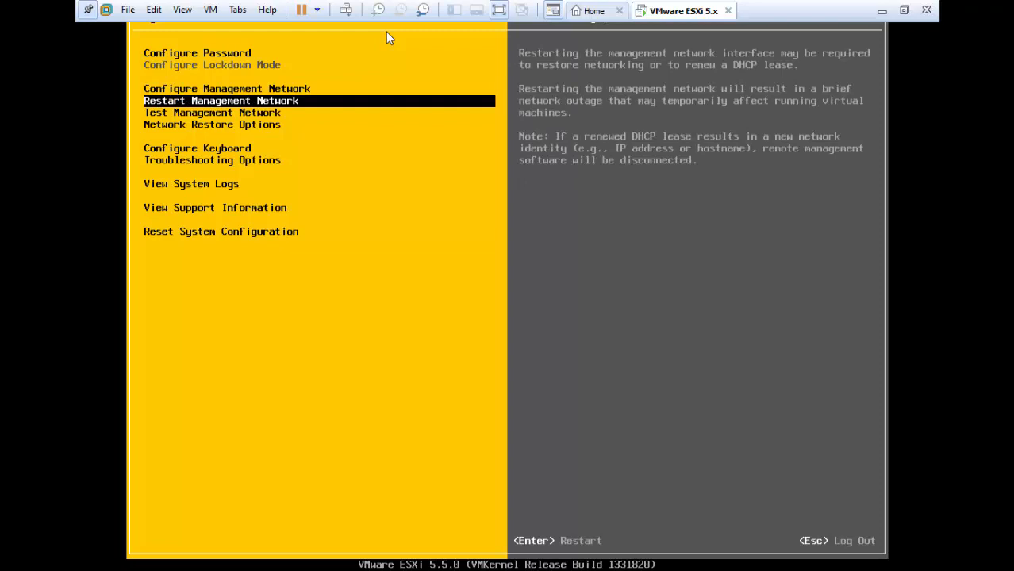
key("Down")
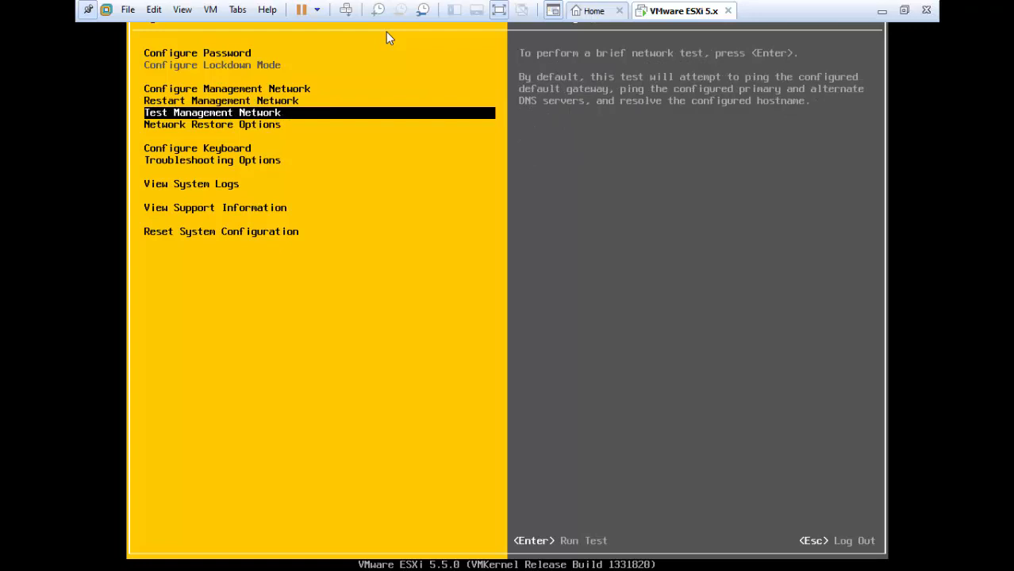
key("Return")
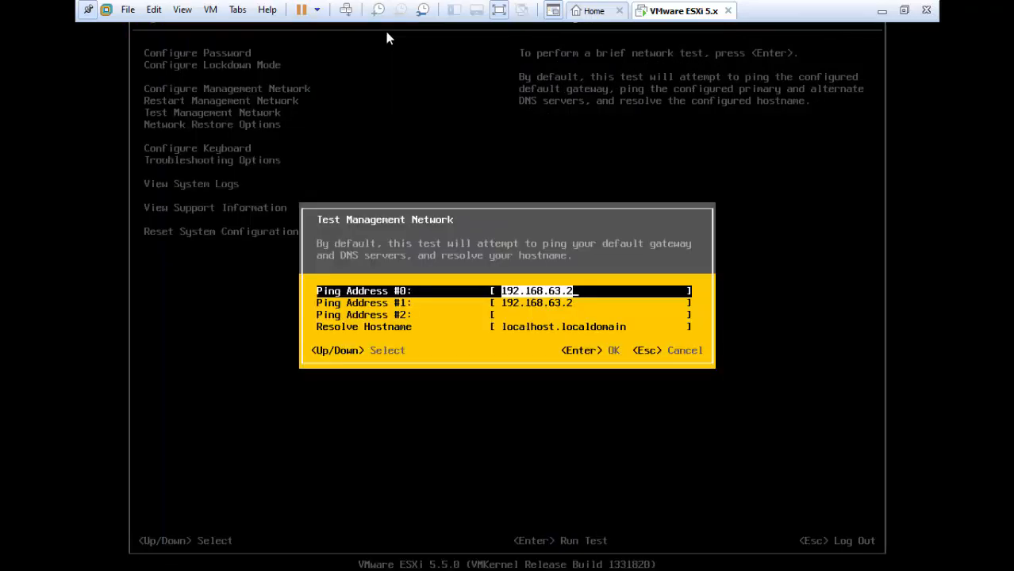
key("Escape")
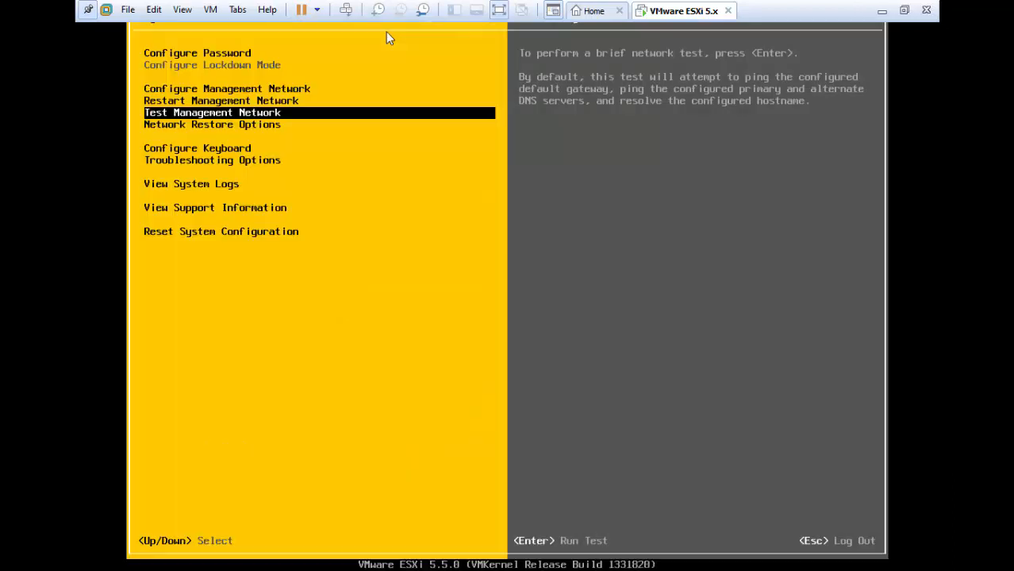
Review the network restore and keyboard entries, and examine the Troubleshooting Options for ESXi Shell, SSH, timeouts and management agents.
key("Down")
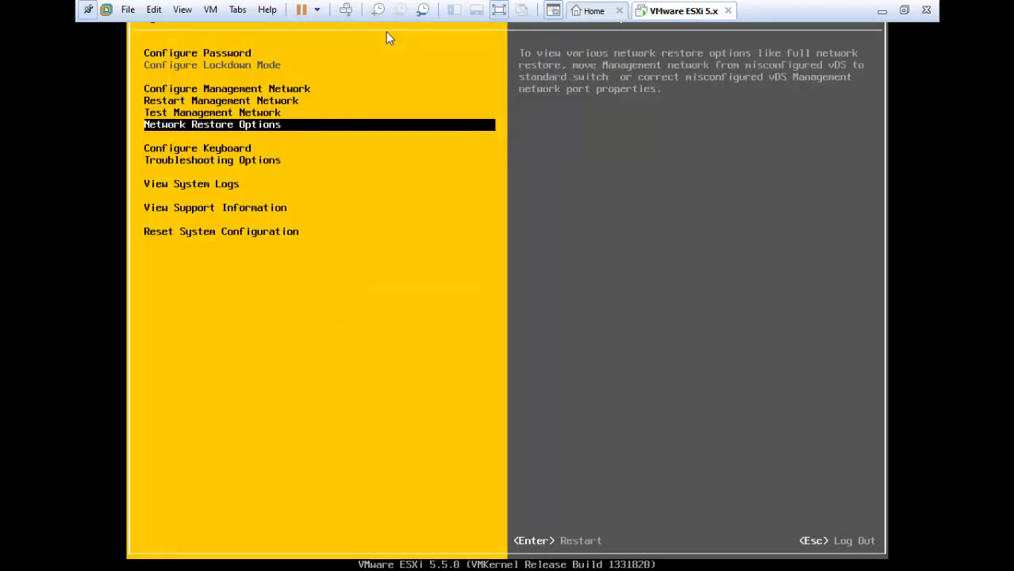
key("Down")
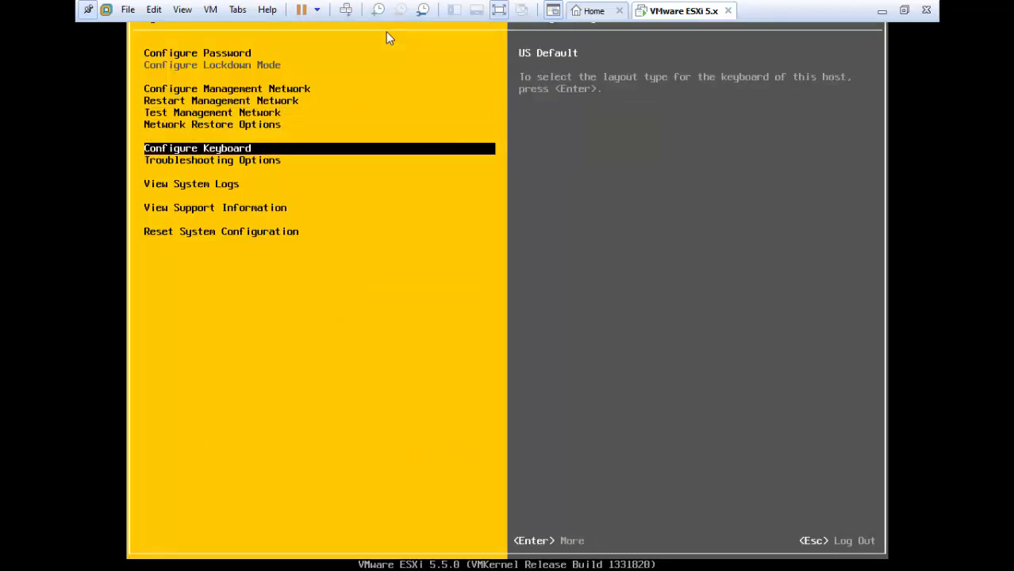
key("Down")
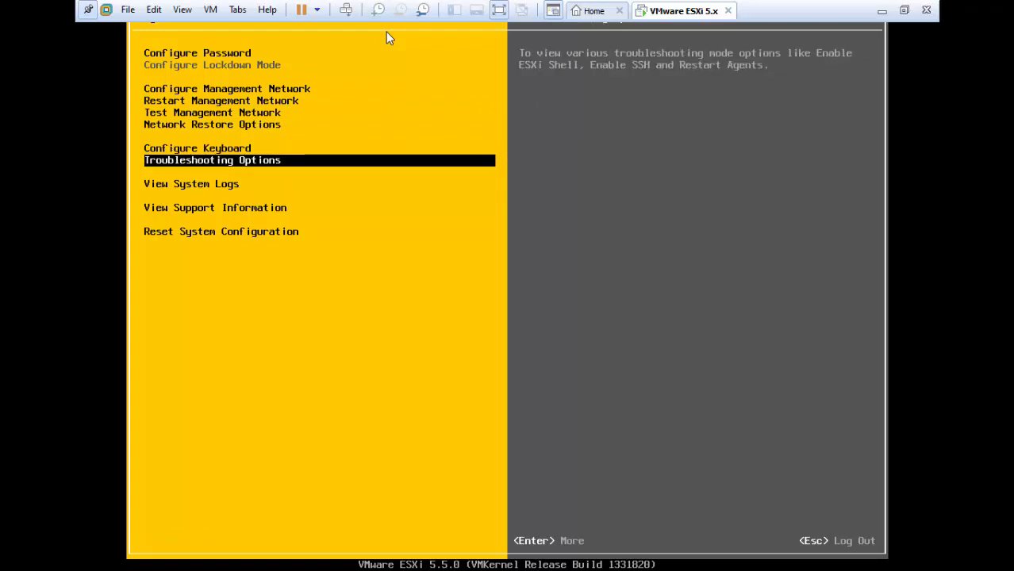
key("Return")
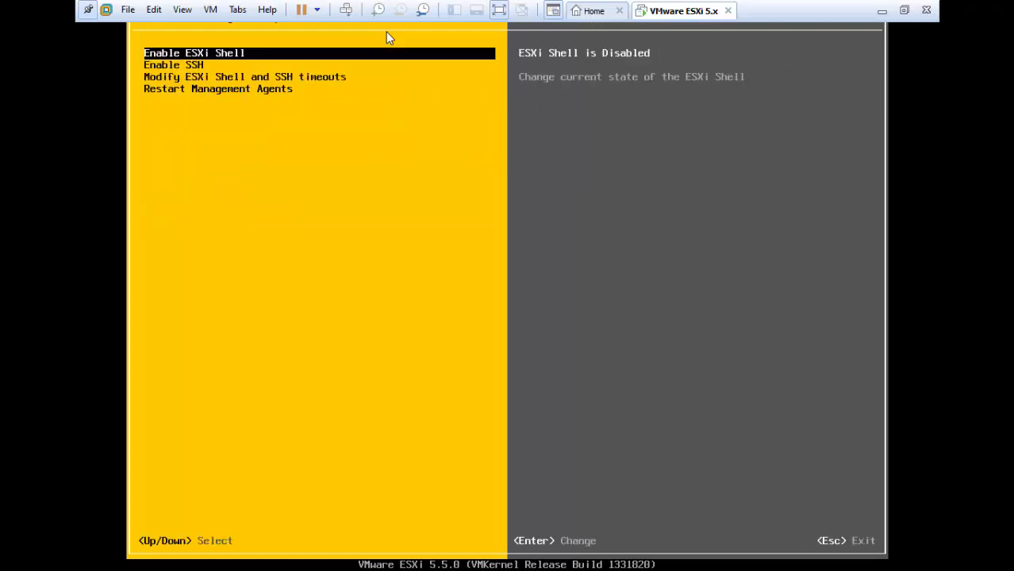
key("Down")
key("Down")
key("Down")
key("Up")
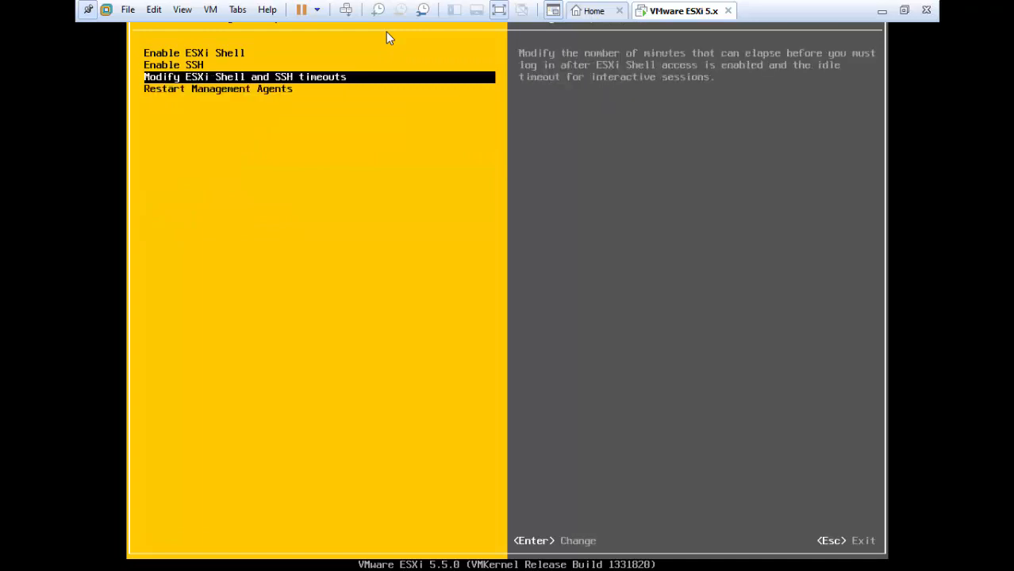
key("Up")
key("Up")
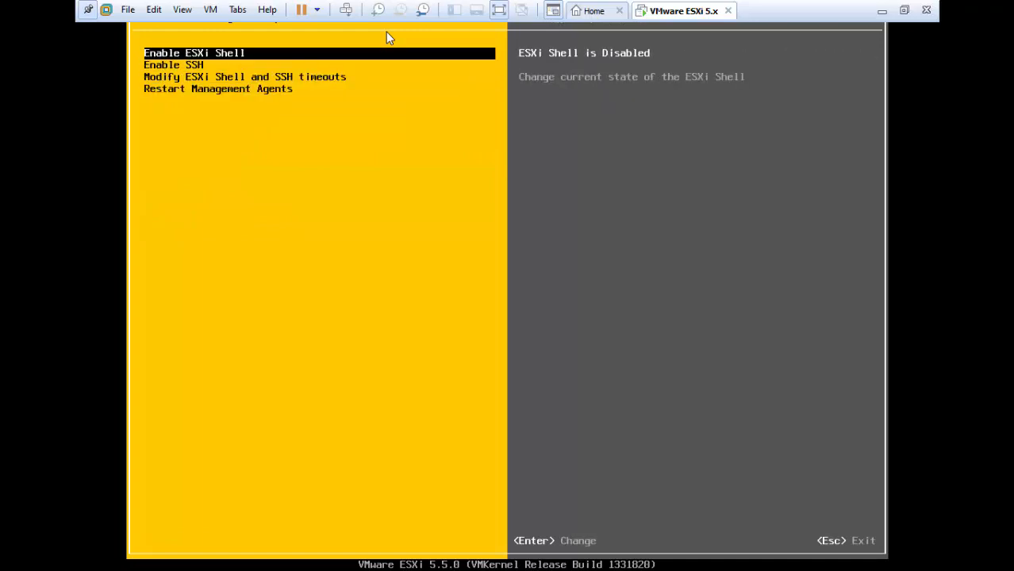
key("Escape")
Examine the system log list, the support information and the Reset System Configuration description.
key("Down")
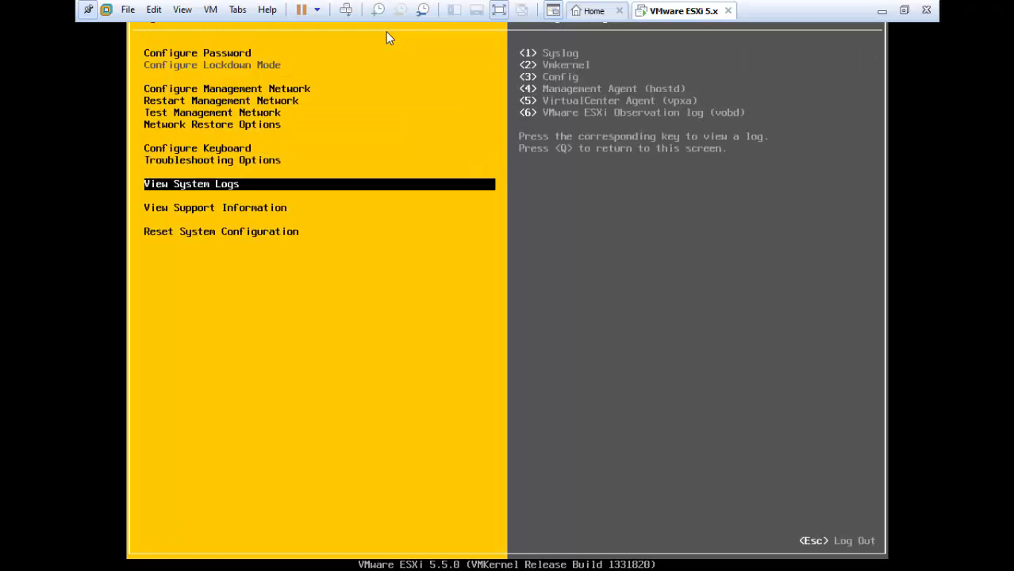
key("Down")
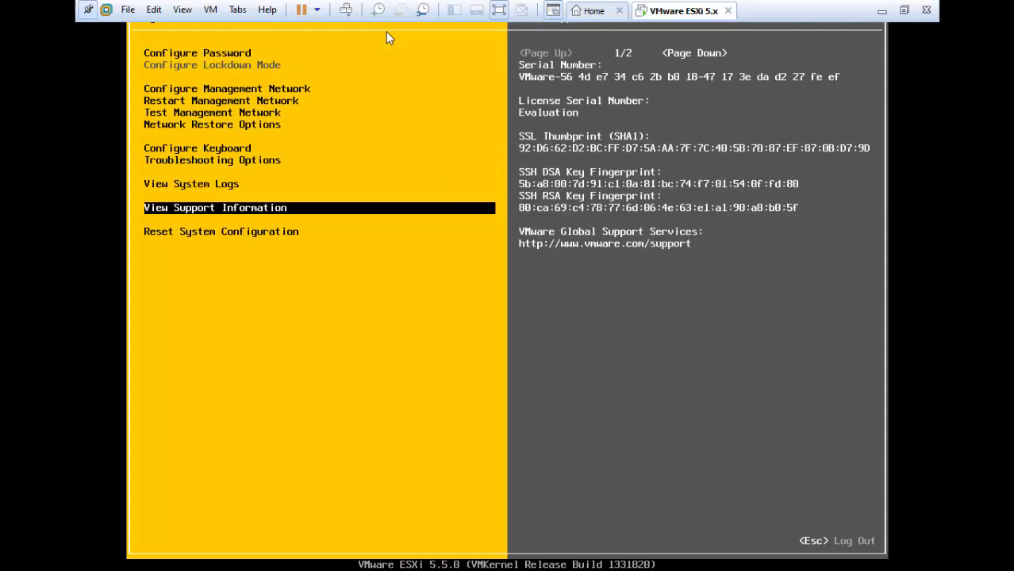
key("Down")
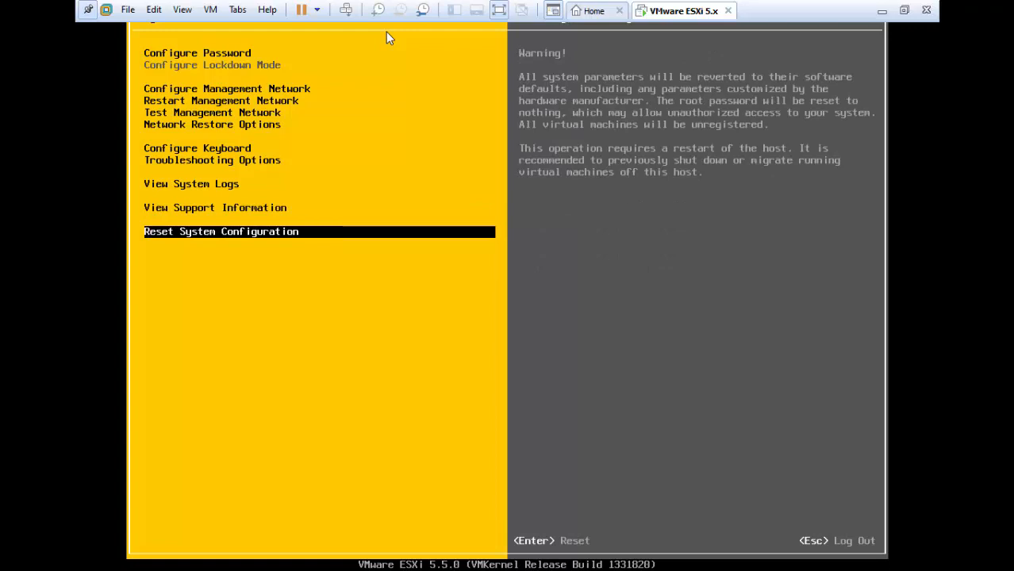
Log out of the System Customization screen and start system customization again from the host's main screen.
key("Escape")
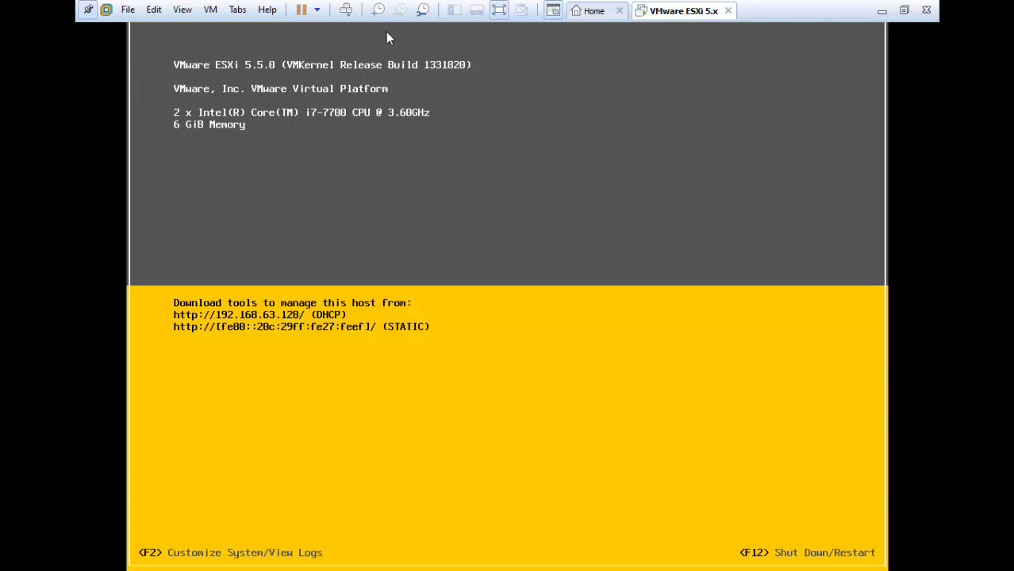
key("F2")
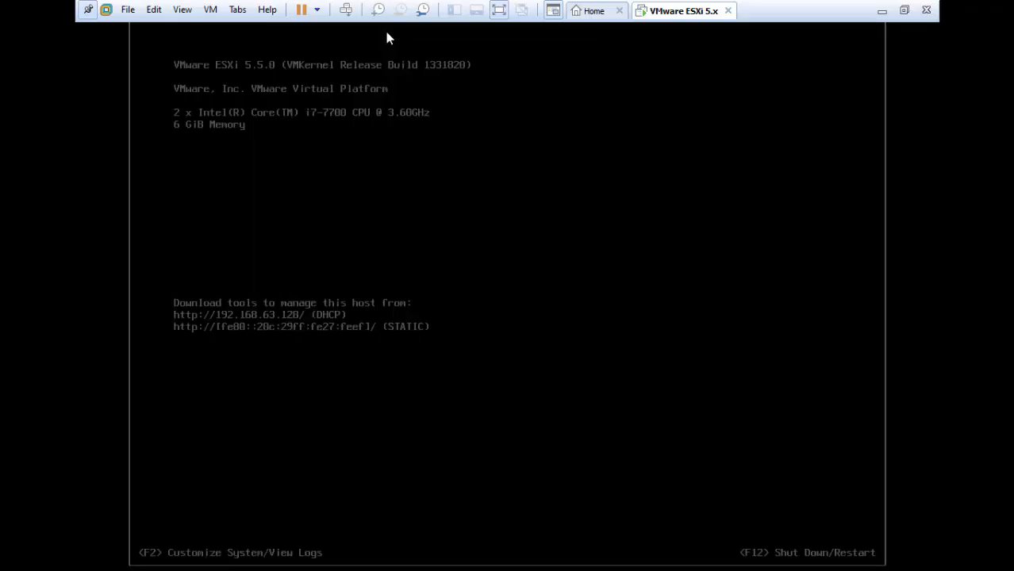